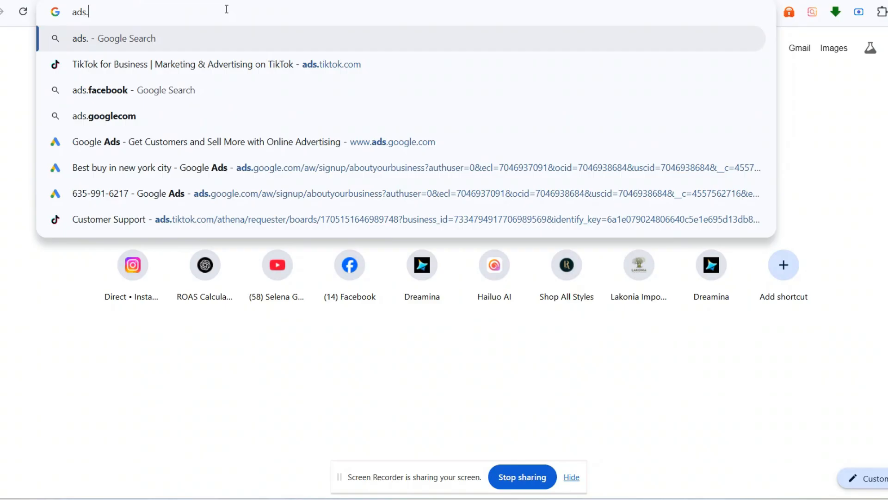
Go to ads.google.com, create a new Google Ads account and begin its first campaign setup
text(google.com)
key(Return)
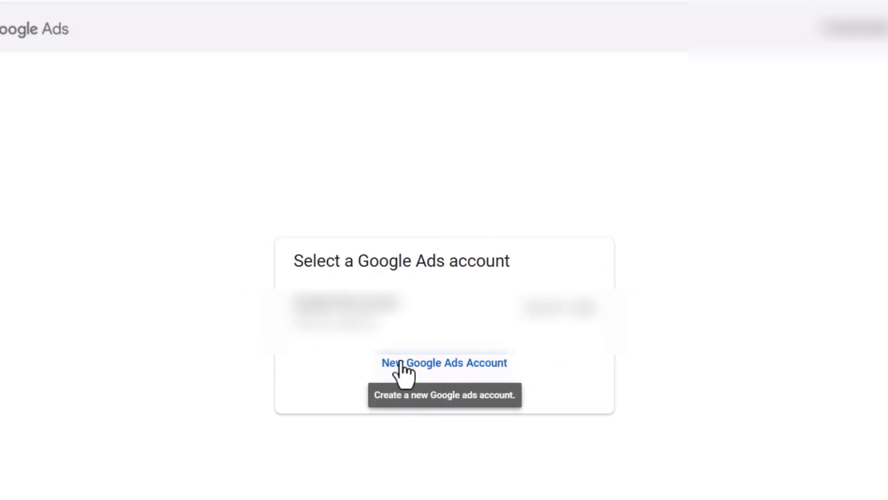
click(437, 364)
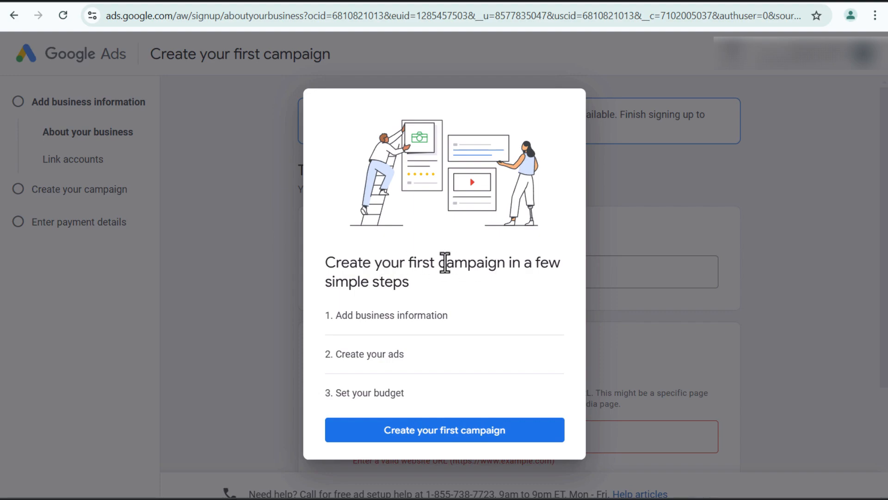
click(436, 434)
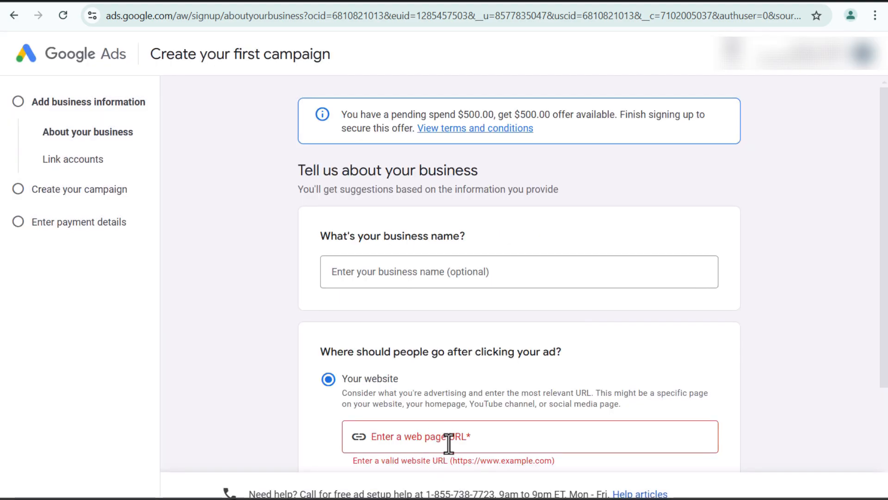
Submit the business information with the name Surfside PPC and surfsideppc.com as the website for ad visitors
scroll(621, 170, down, 4)
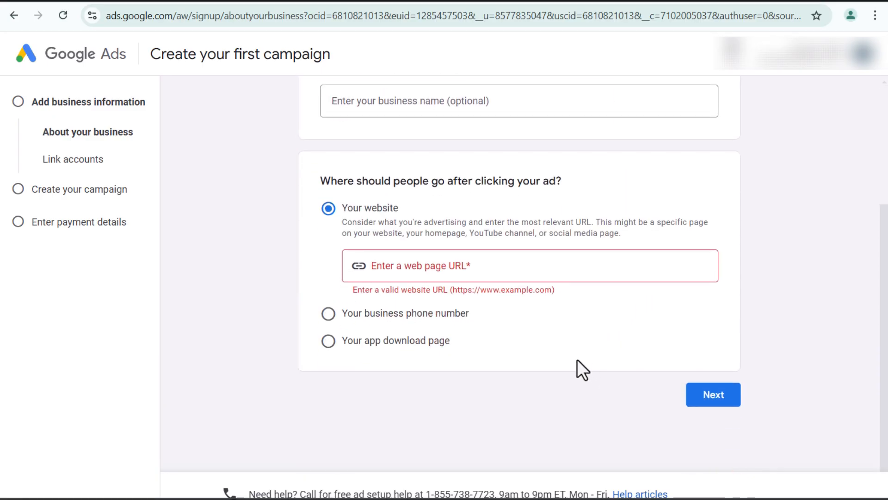
scroll(576, 359, up, 3)
click(397, 238)
text(Surfside PPC)
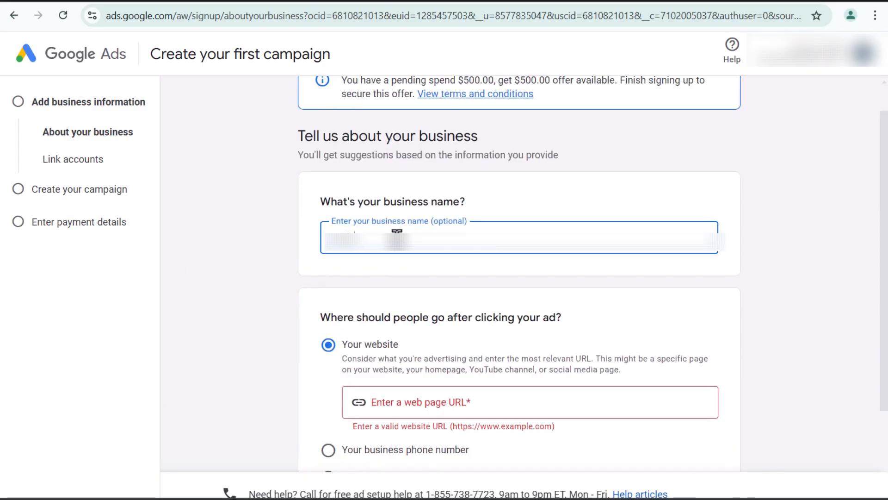
scroll(386, 397, down, 2)
click(400, 330)
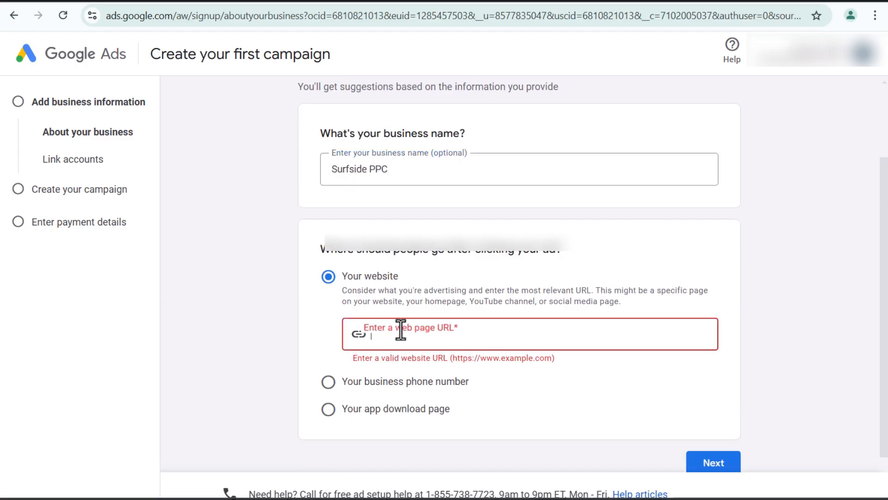
text(surfsideppc.com)
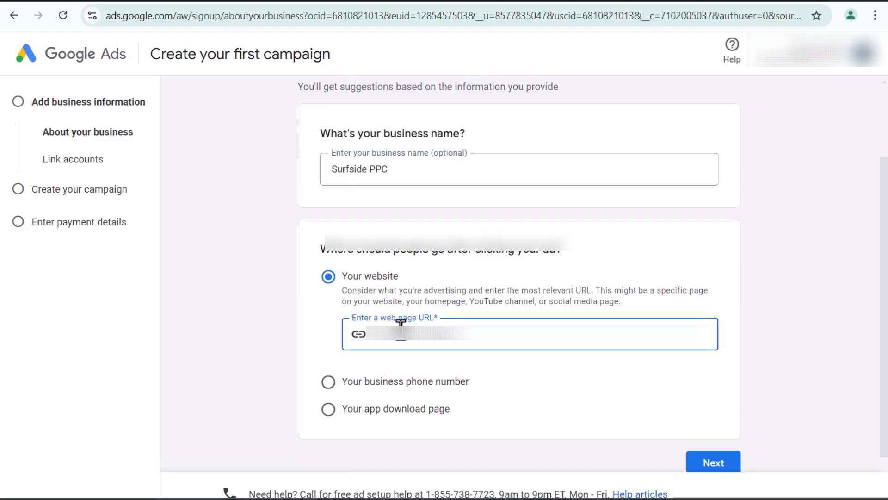
click(705, 461)
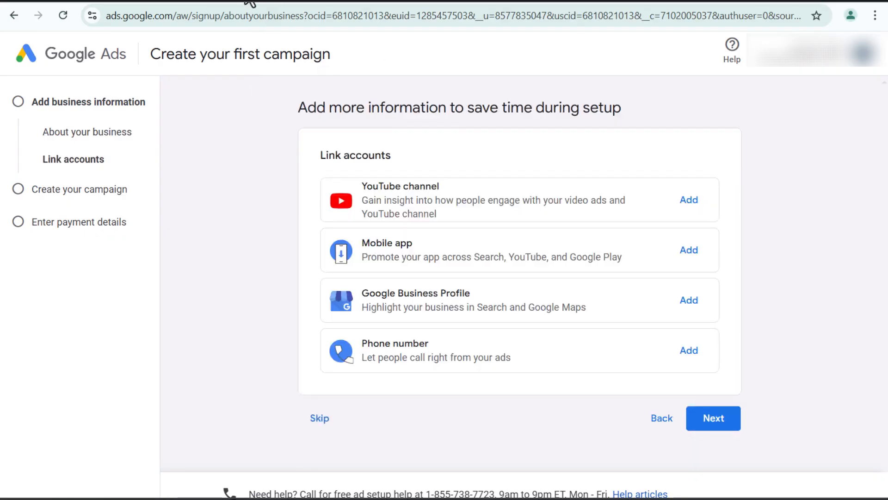
Skip account linking and campaign creation, and accept United States, New York Time and US Dollar as the account settings
click(323, 418)
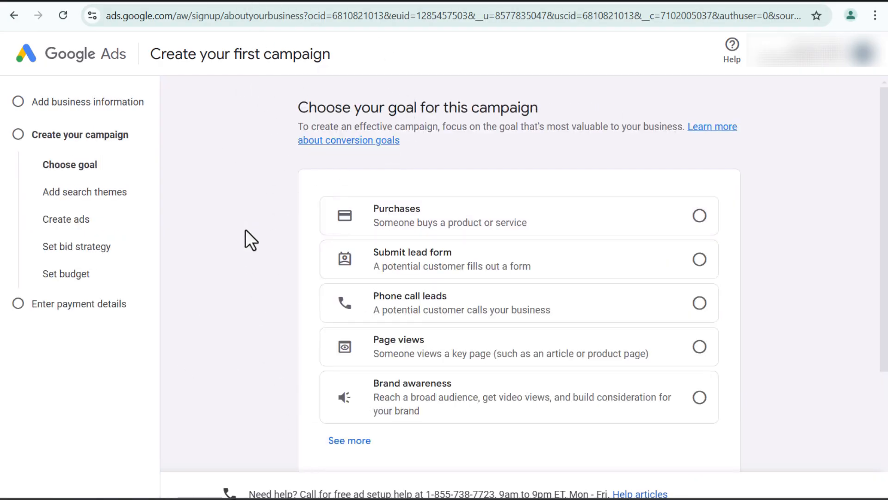
scroll(227, 301, down, 5)
click(318, 294)
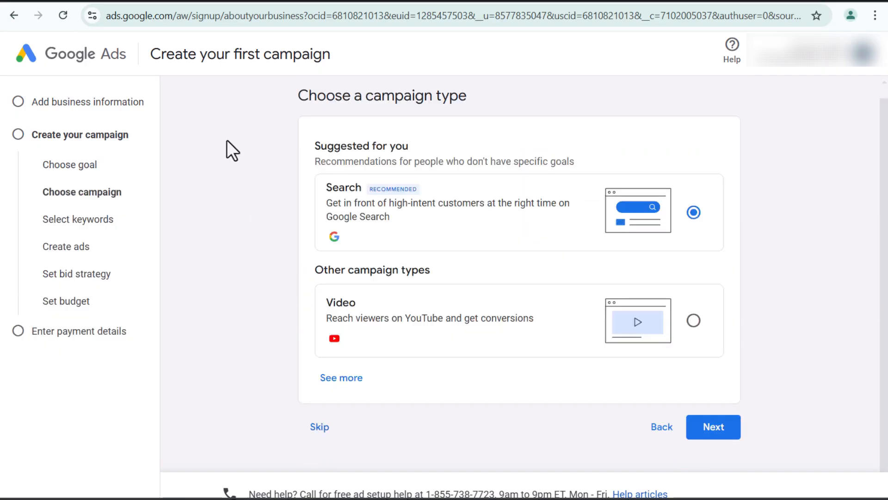
click(320, 426)
click(545, 310)
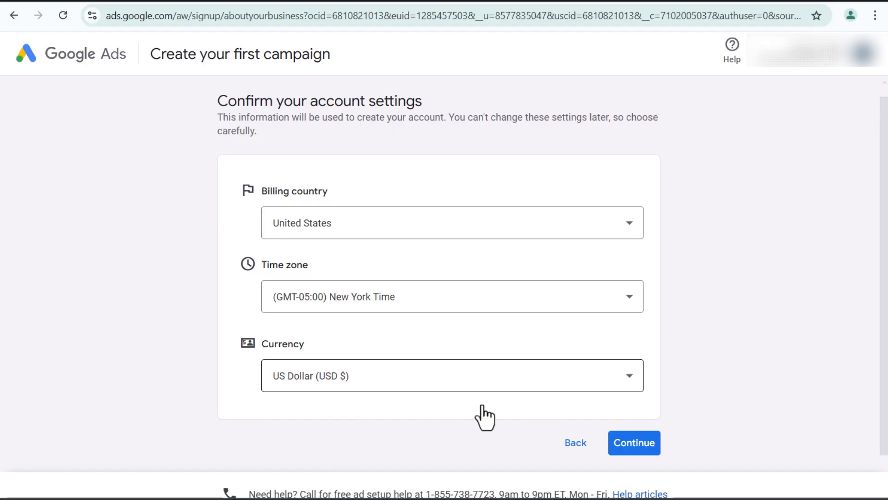
click(642, 445)
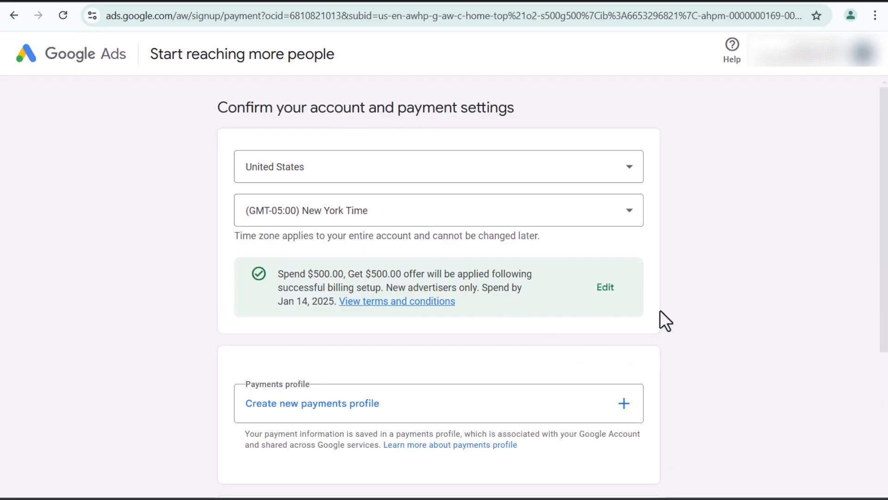
Review the promotional offer's terms in the payment settings and decline personalized guidance from a Google Ads expert
scroll(694, 259, down, 2)
drag(278, 205, 428, 206)
click(478, 210)
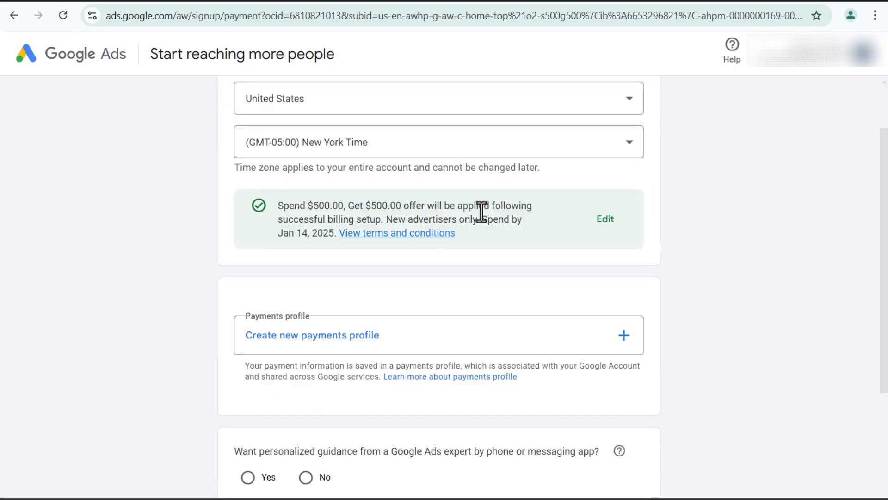
drag(306, 234, 297, 233)
click(302, 233)
scroll(708, 277, down, 3)
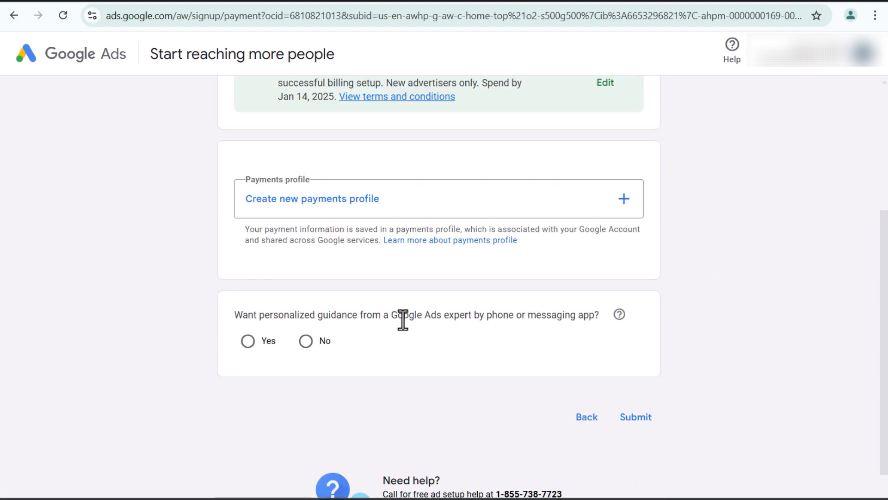
click(307, 342)
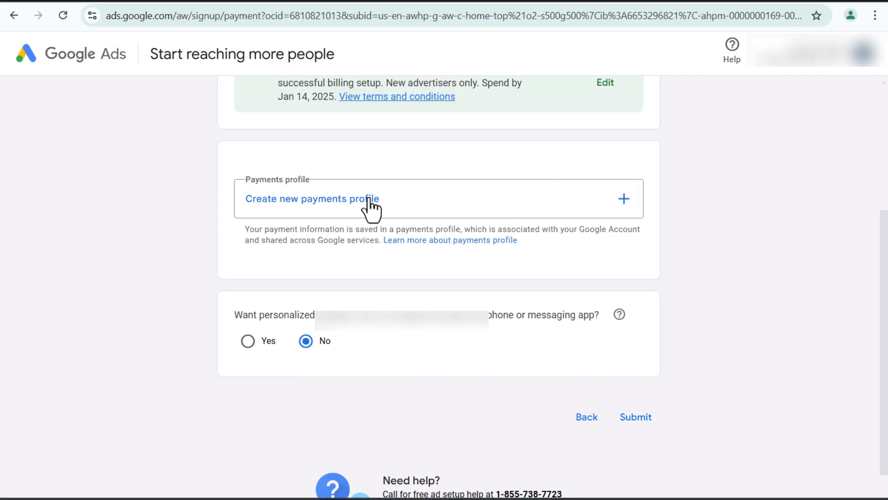
Start a new payments profile, look at the Individual profile type and set it back to Organization
click(618, 208)
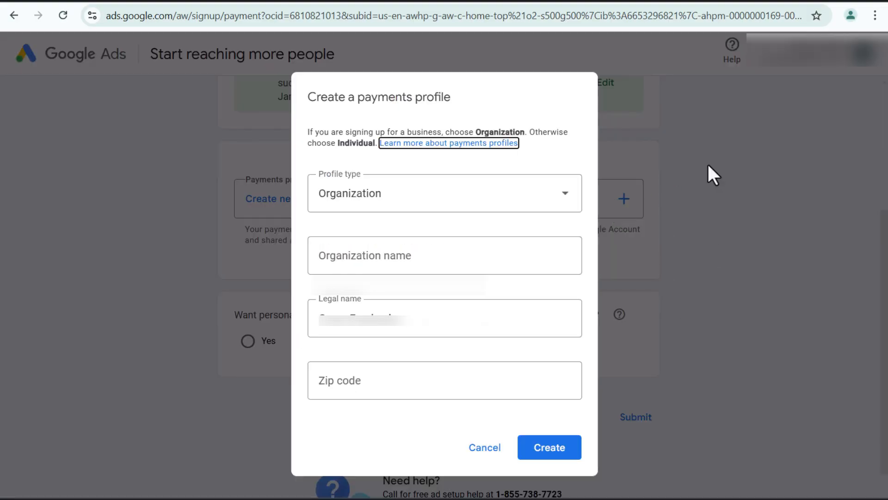
click(410, 182)
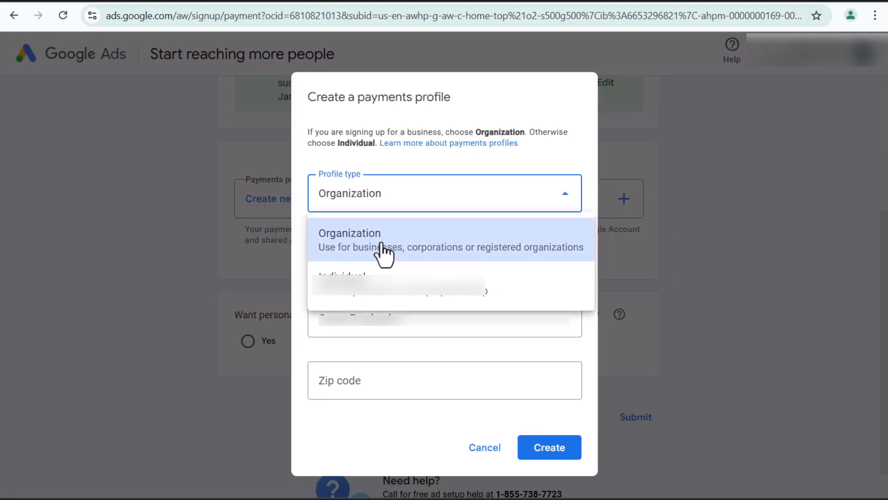
click(373, 296)
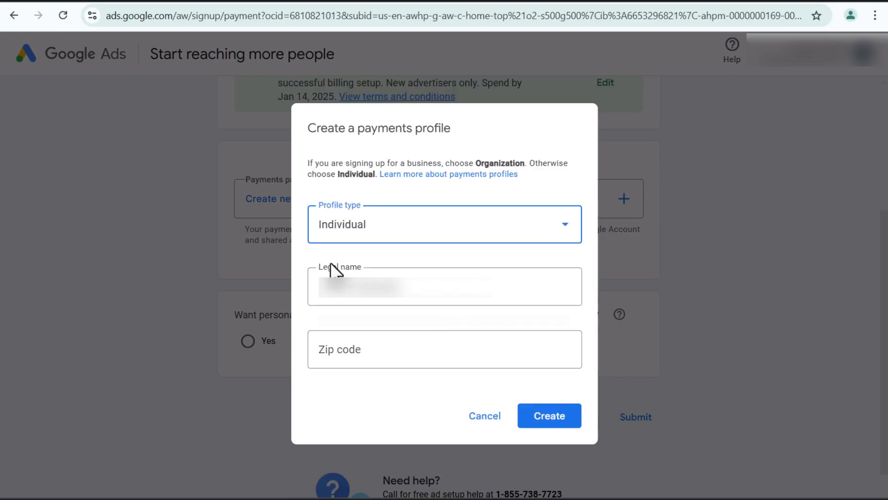
click(390, 233)
click(378, 273)
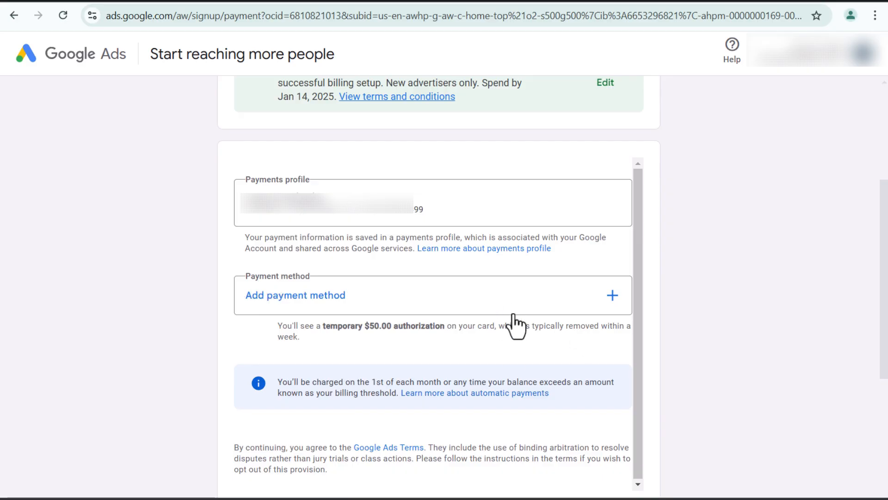
Add a payment method to the payments profile and submit the account and payment settings
click(596, 300)
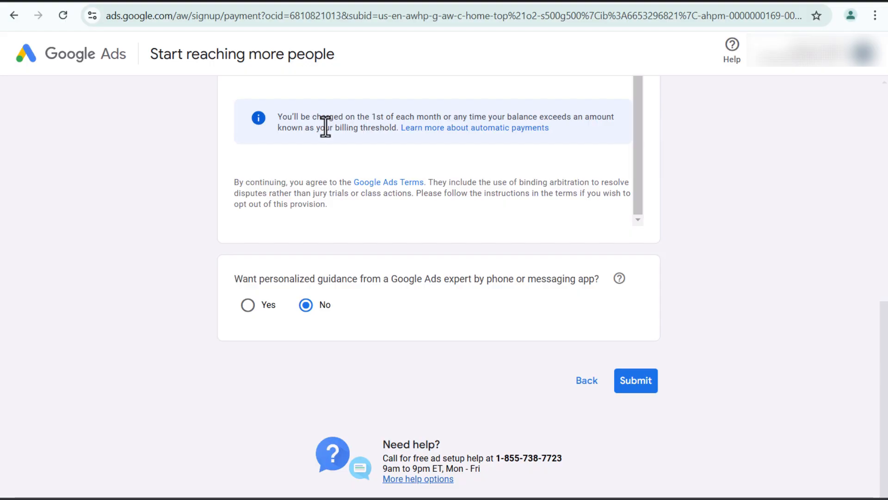
click(638, 389)
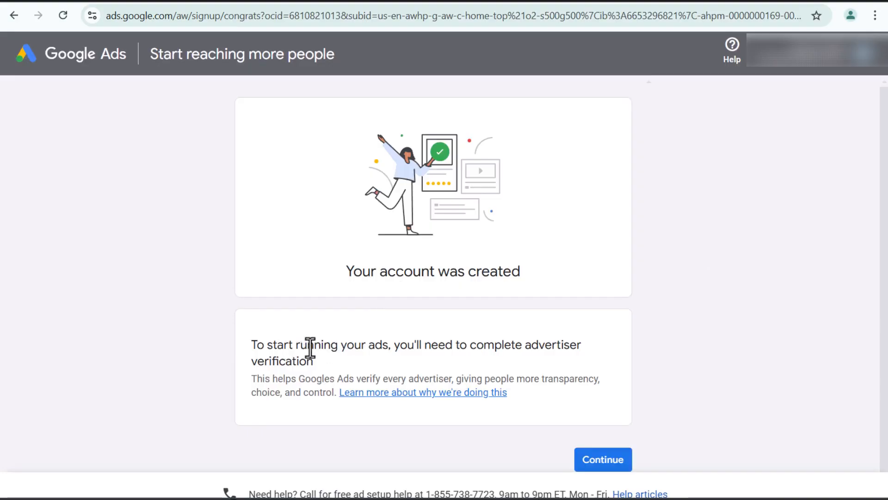
Read the advertiser verification notice on the account creation page and continue to the verification form
drag(321, 345, 342, 347)
click(407, 352)
scroll(571, 360, down, 1)
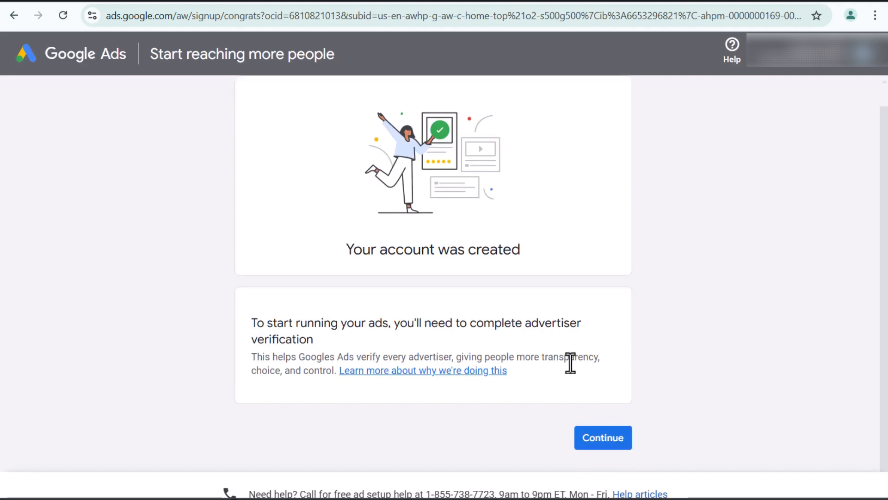
click(600, 437)
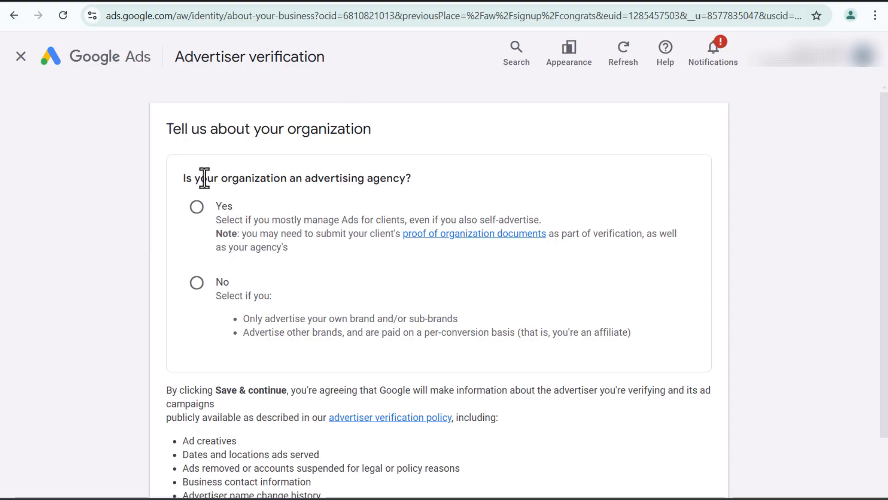
Declare the organization an advertising agency, choose My agency as the party to verify, and save the answers
drag(207, 178, 303, 178)
click(361, 178)
click(197, 207)
scroll(139, 245, down, 3)
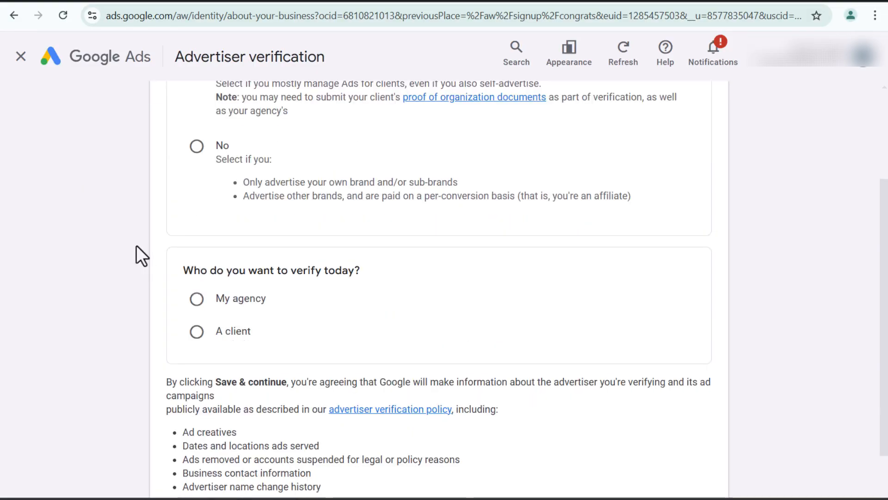
click(196, 299)
scroll(97, 259, down, 2)
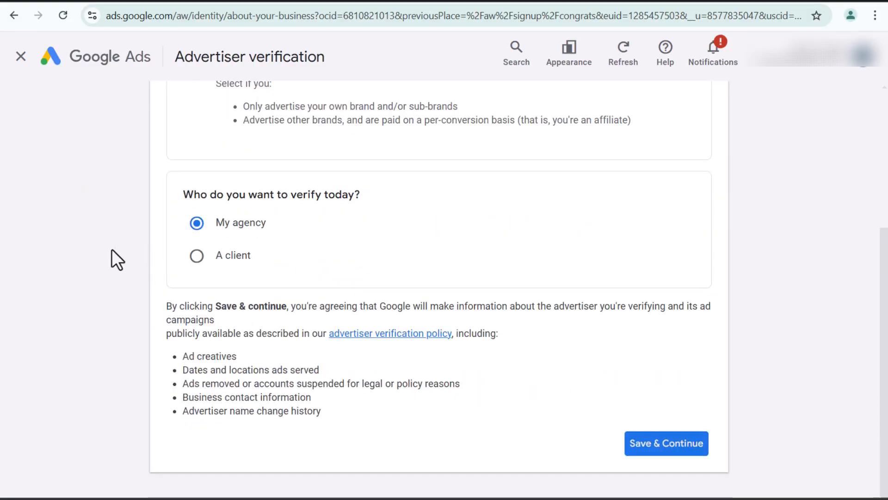
click(654, 443)
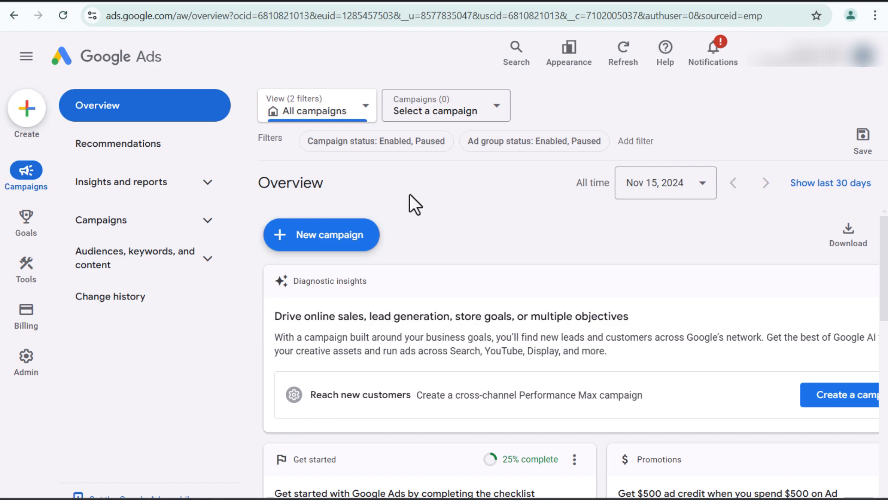
scroll(291, 350, down, 4)
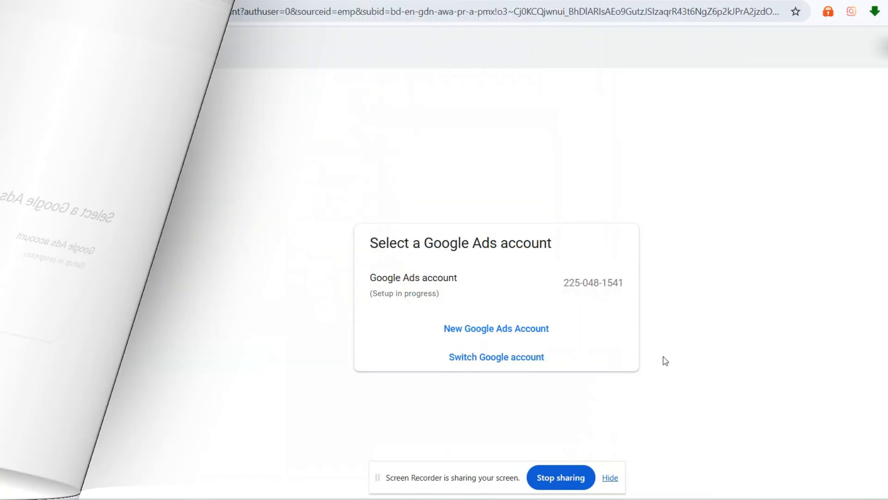
Hide the screen-sharing notice, create another new Google Ads account and begin its first campaign setup
click(611, 482)
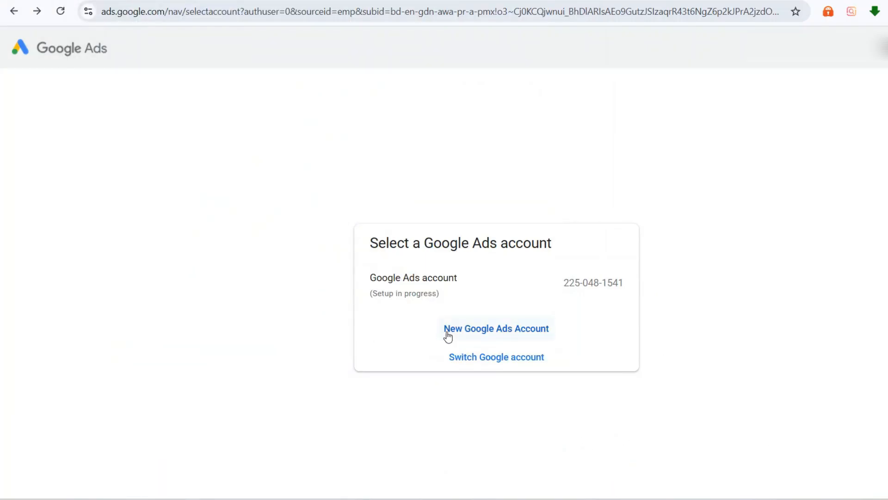
click(446, 329)
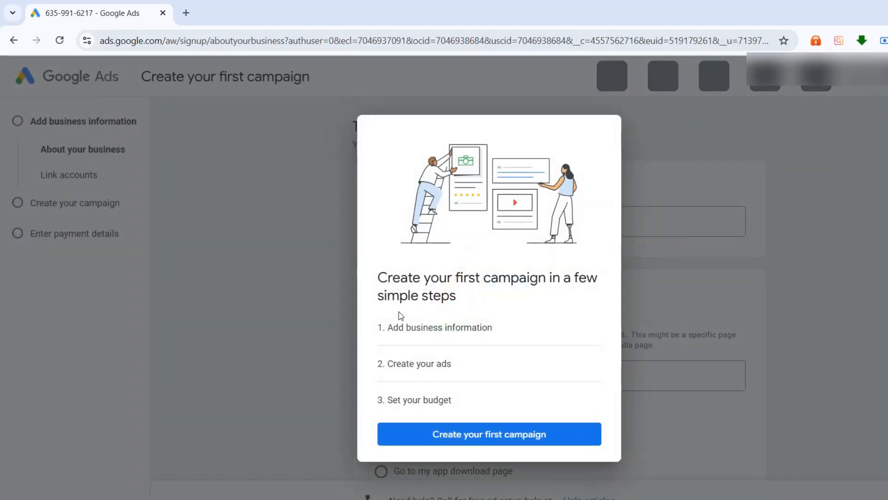
click(432, 437)
click(466, 219)
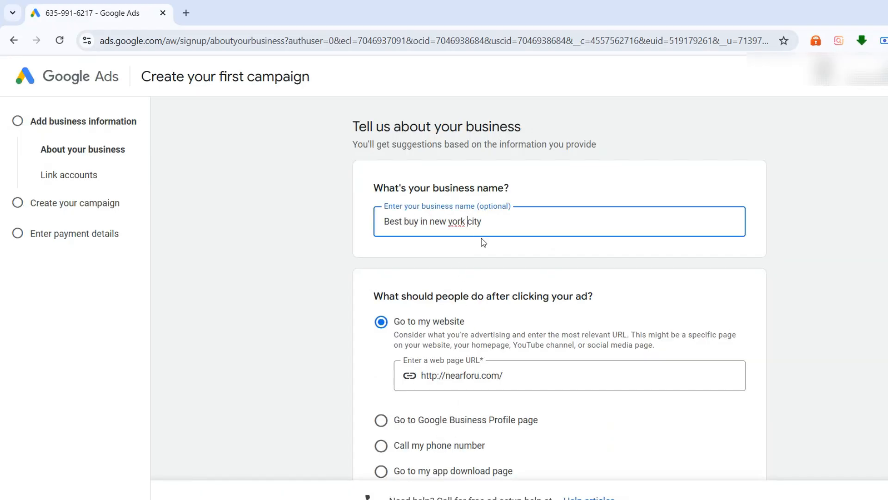
drag(493, 224, 369, 226)
click(500, 282)
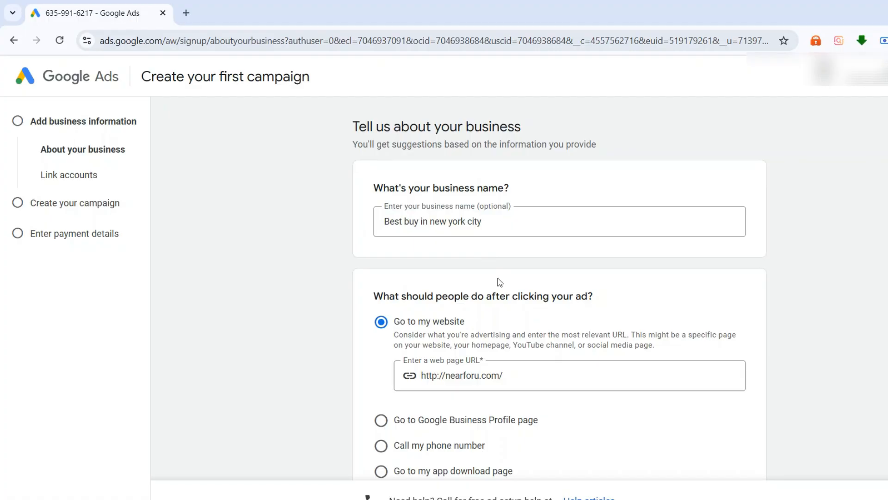
click(519, 365)
scroll(520, 365, down, 2)
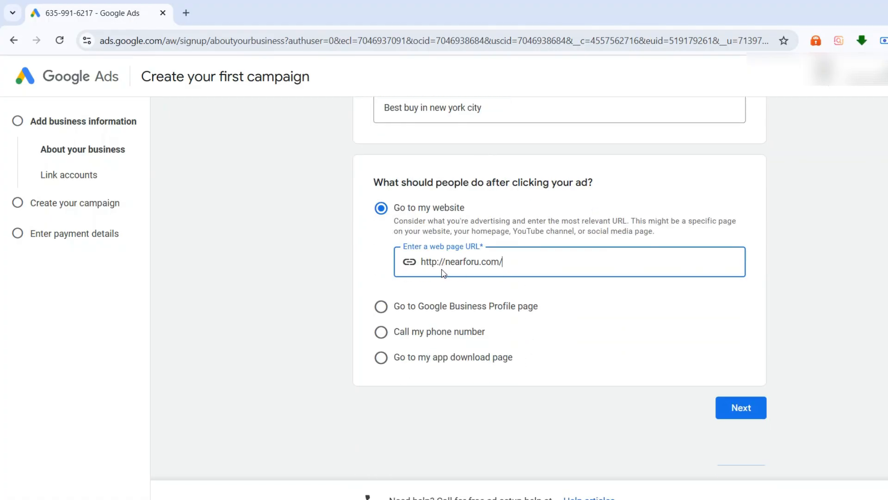
drag(507, 264, 374, 258)
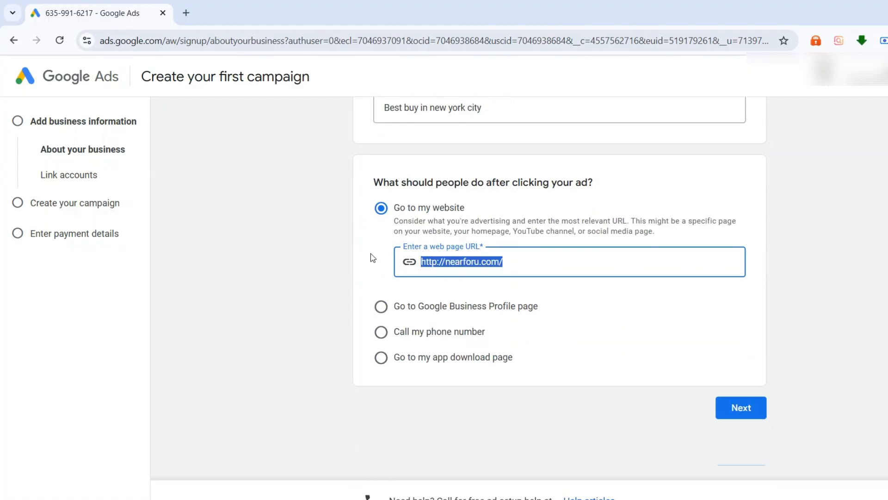
click(466, 260)
scroll(472, 265, up, 2)
scroll(471, 266, down, 2)
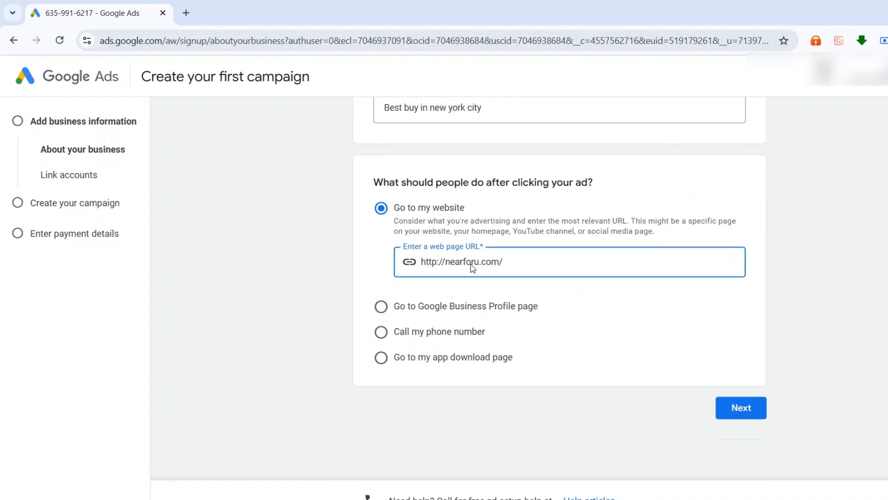
click(742, 410)
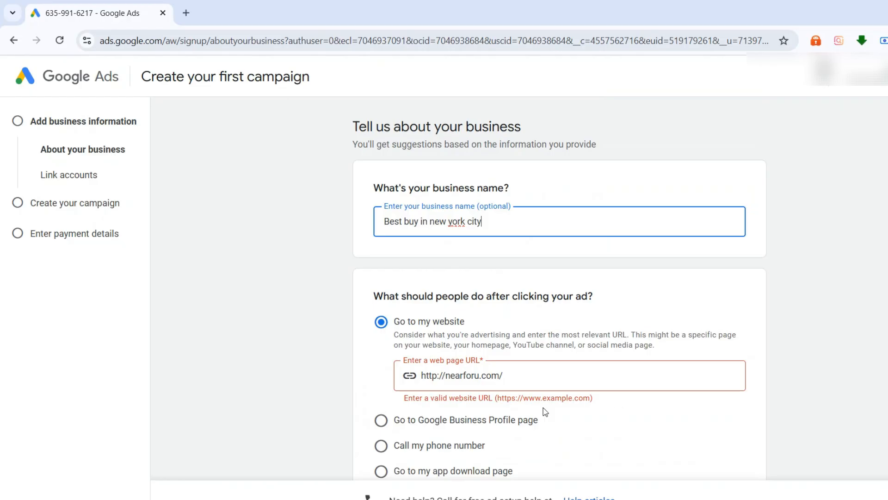
click(438, 375)
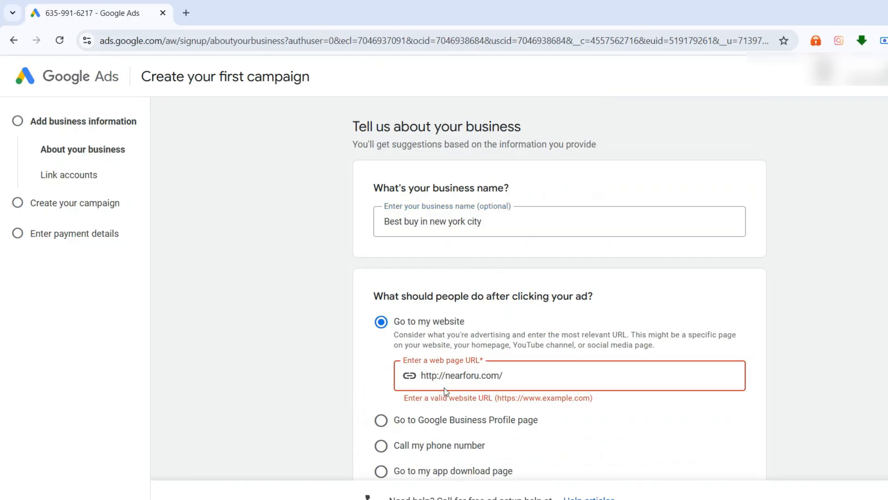
text(s)
scroll(602, 370, down, 2)
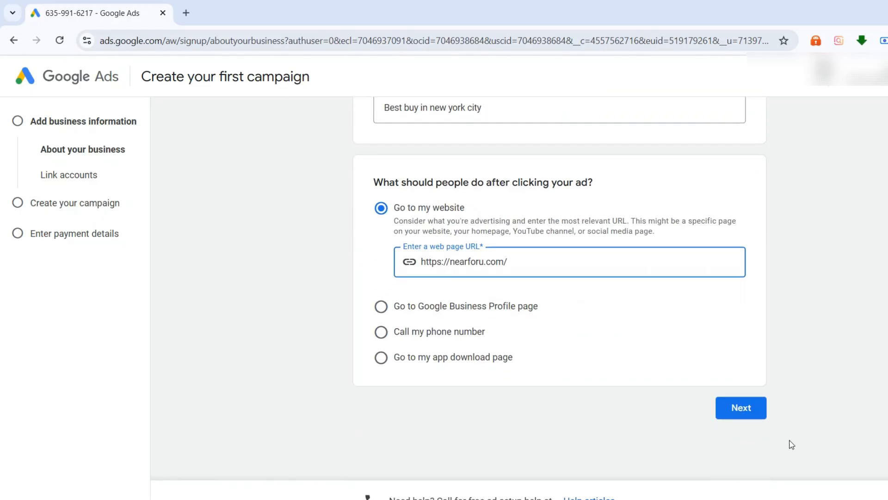
click(757, 410)
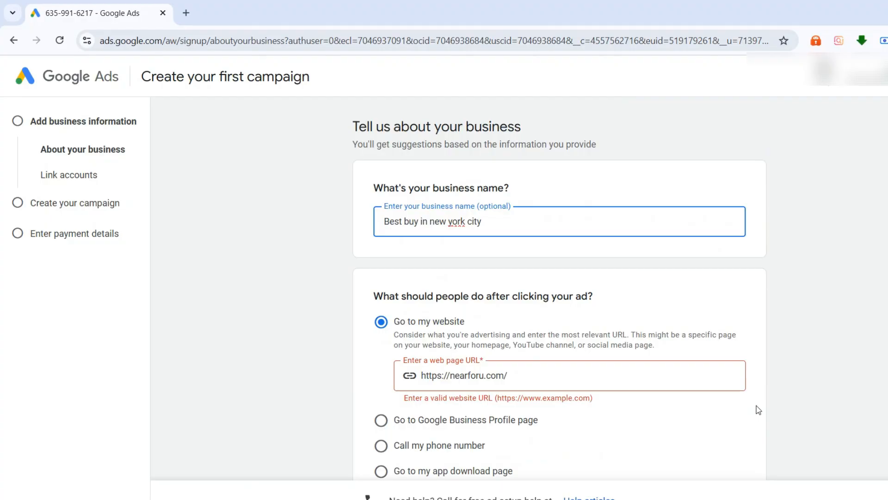
click(513, 375)
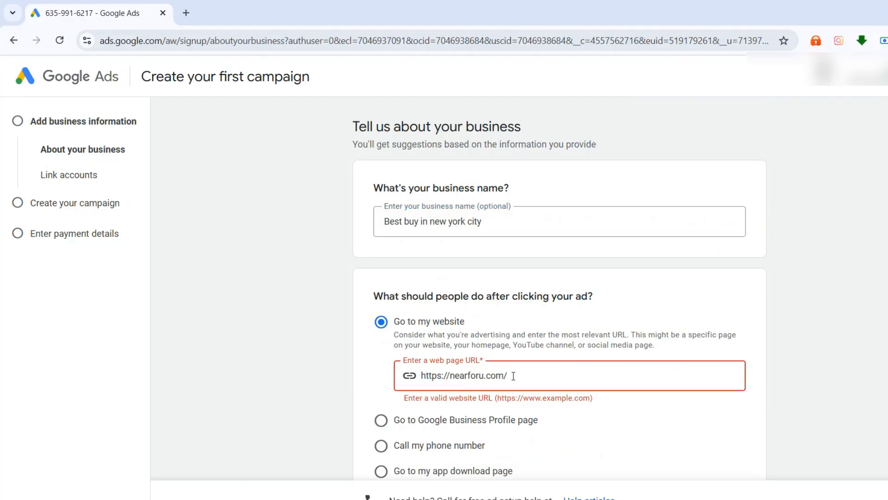
key(BackSpace)
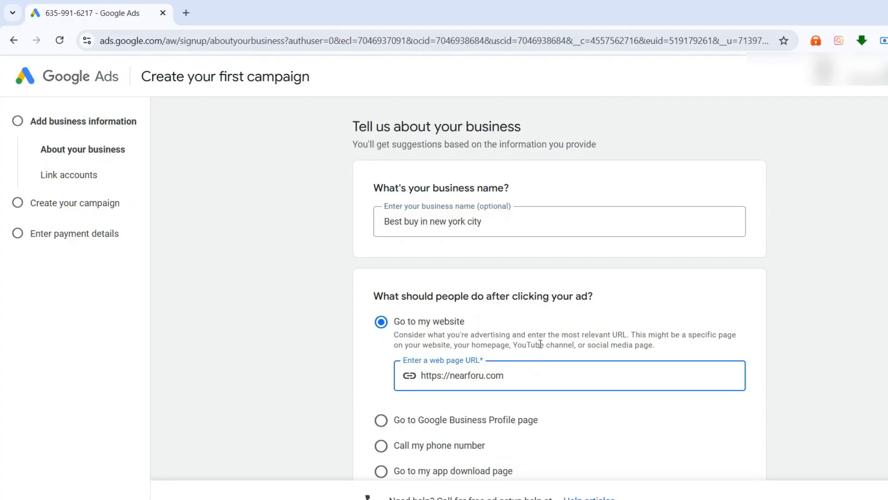
scroll(541, 344, down, 3)
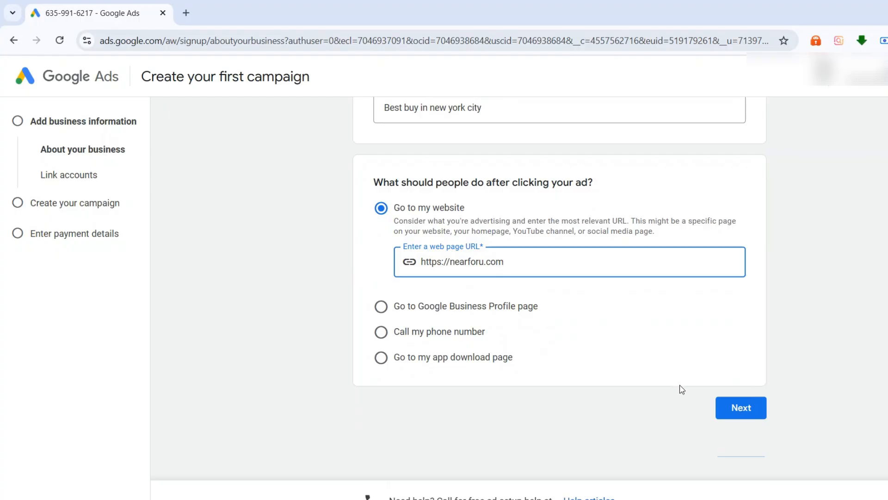
click(738, 406)
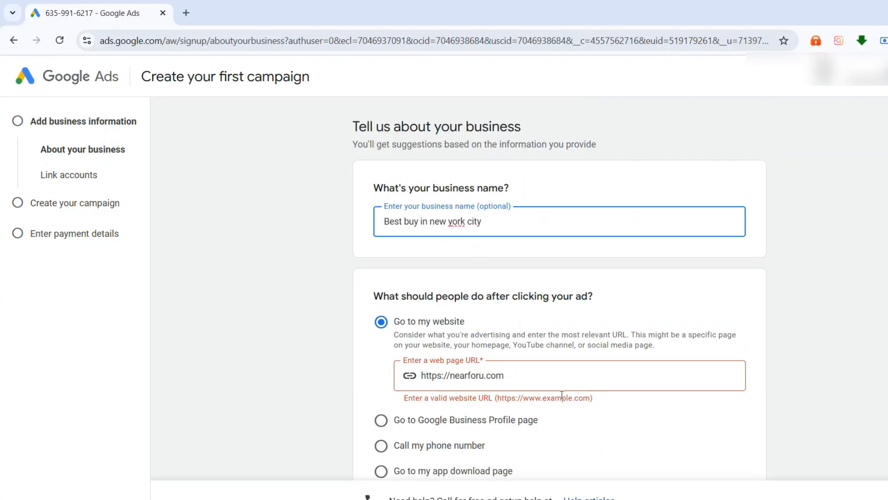
click(481, 375)
drag(484, 376, 456, 376)
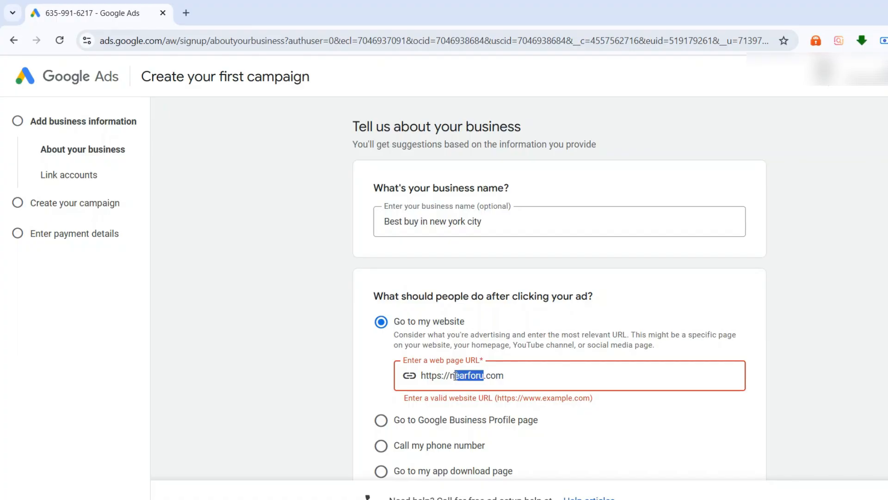
text(abc)
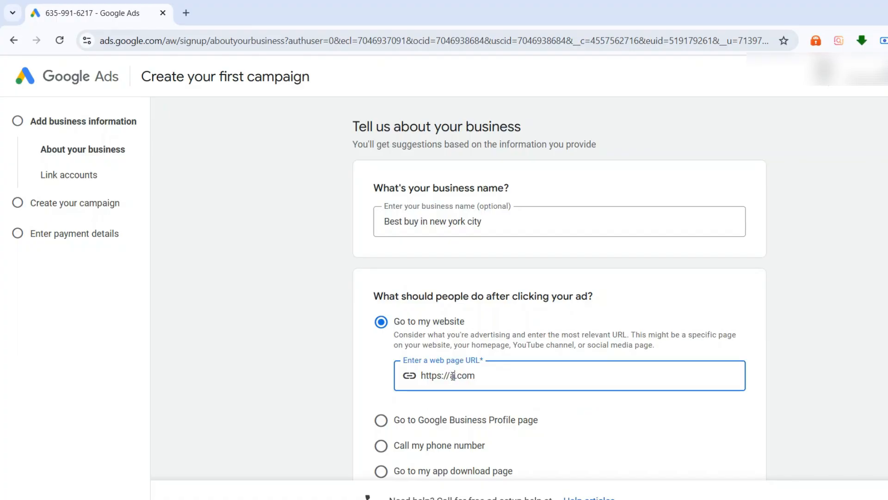
scroll(543, 360, down, 3)
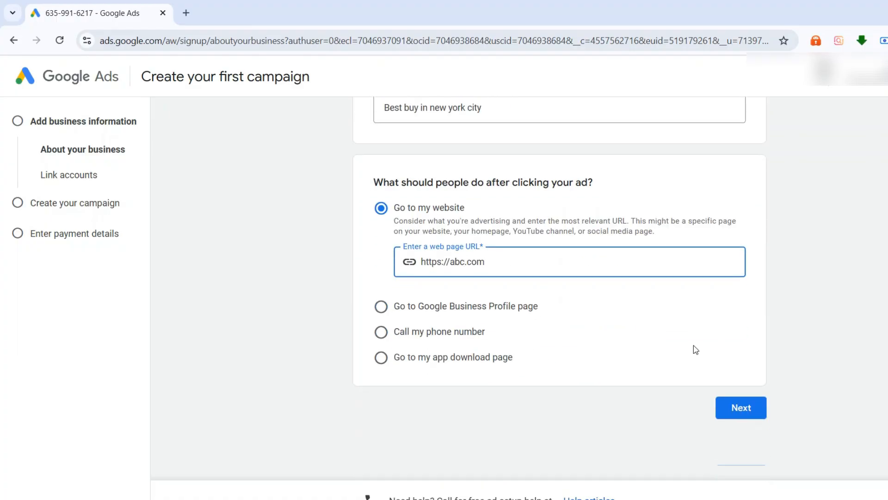
click(728, 407)
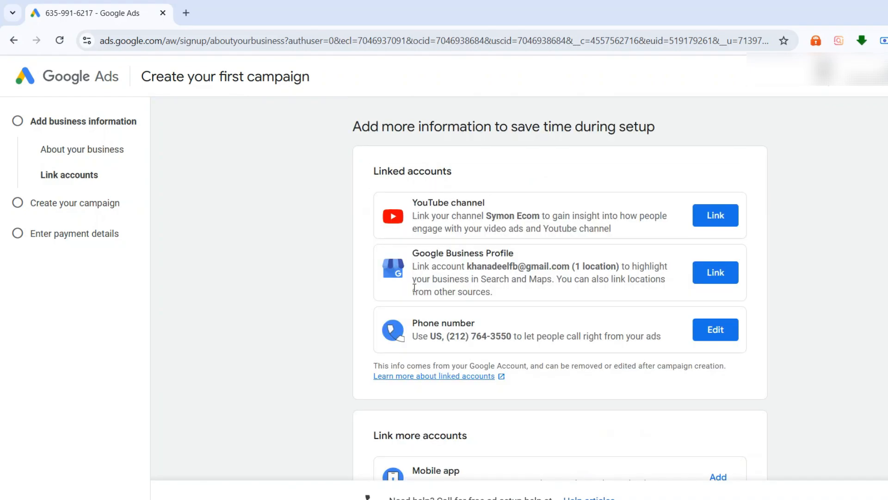
Skip linking accounts and choosing a goal for the first campaign
scroll(426, 291, down, 3)
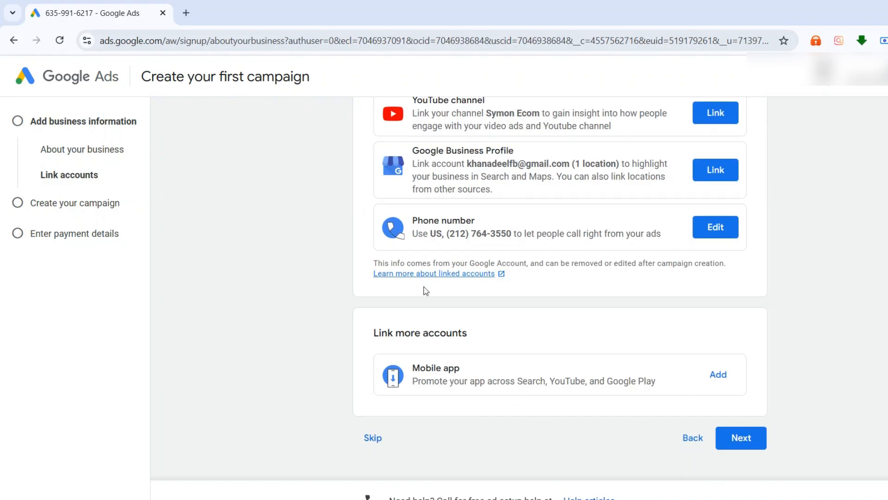
click(365, 447)
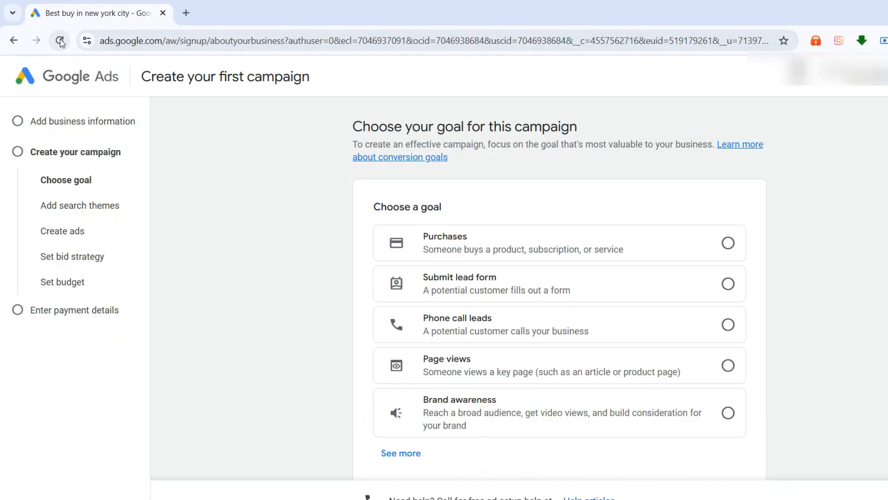
scroll(156, 163, down, 3)
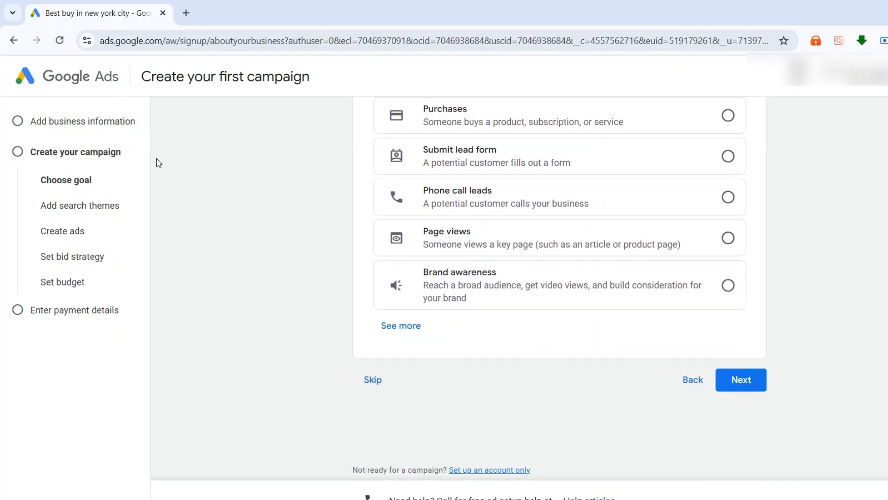
click(361, 378)
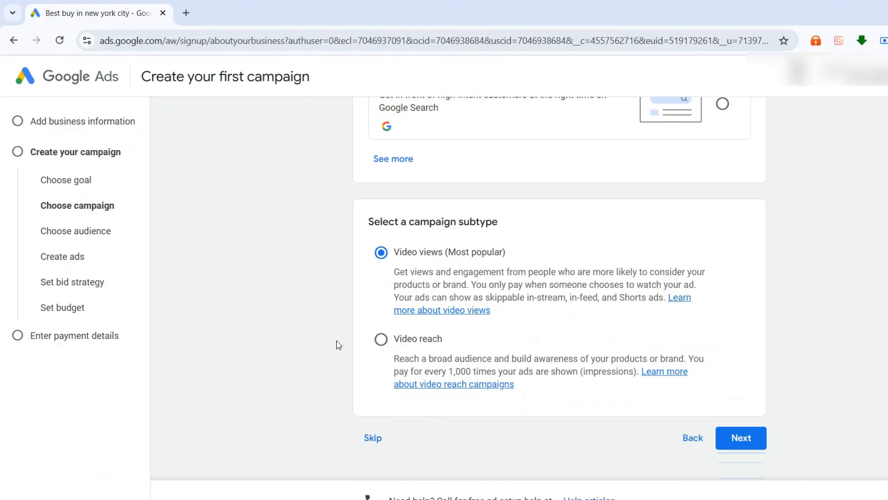
Leave campaign creation and accept the account settings with Bangladesh as billing country and US Dollar as currency
click(368, 442)
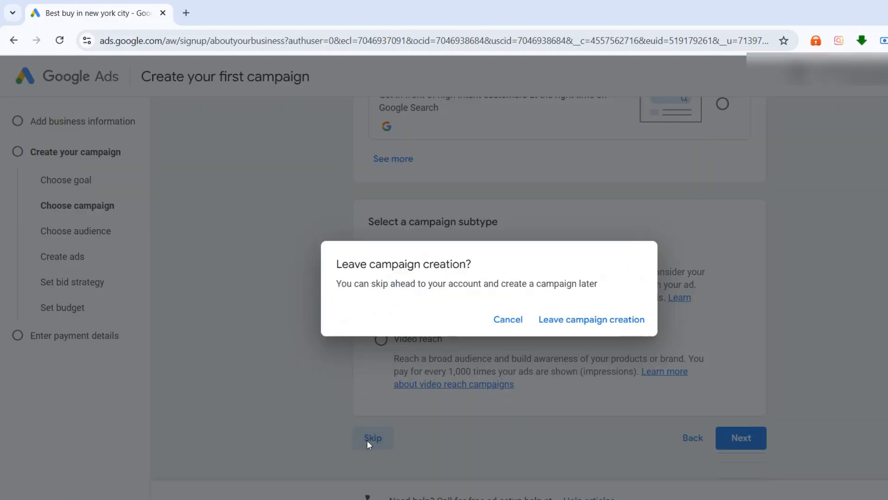
click(554, 325)
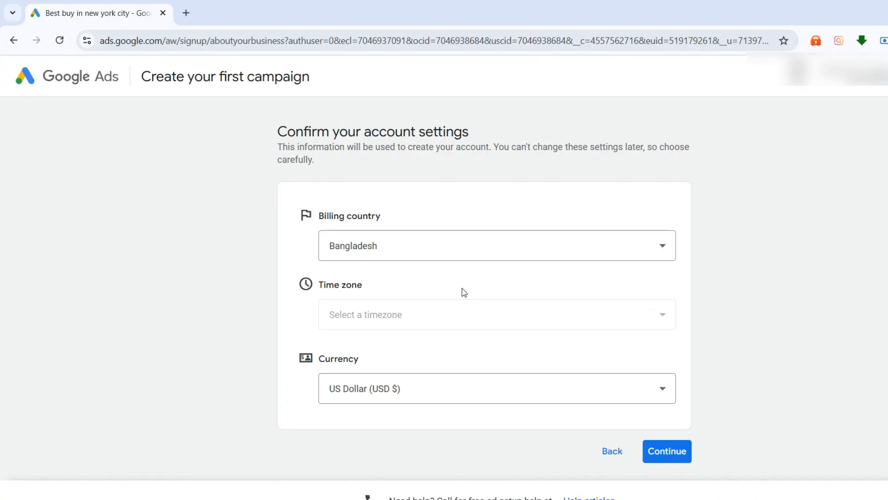
click(655, 462)
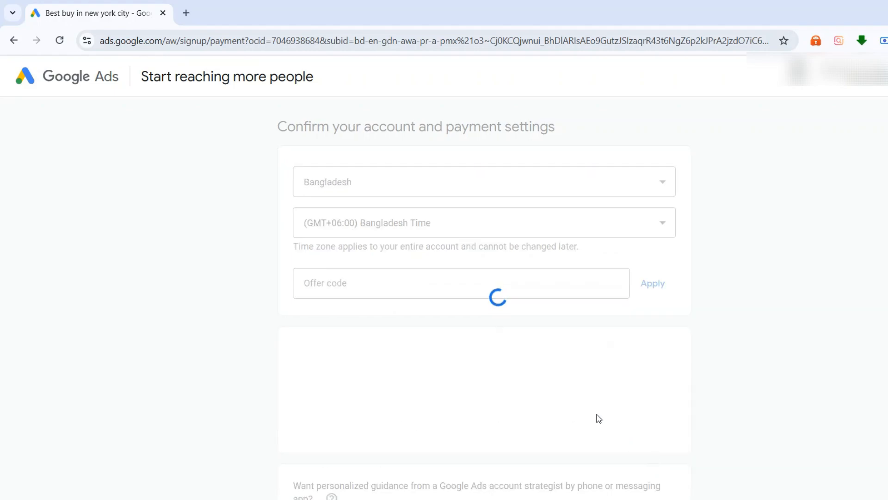
Go back from the payment settings to the account settings page without submitting them
scroll(489, 370, down, 5)
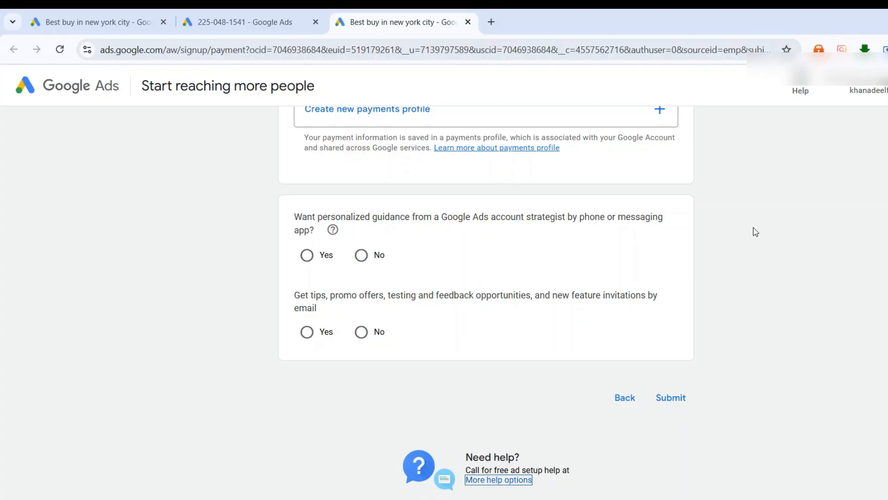
click(621, 399)
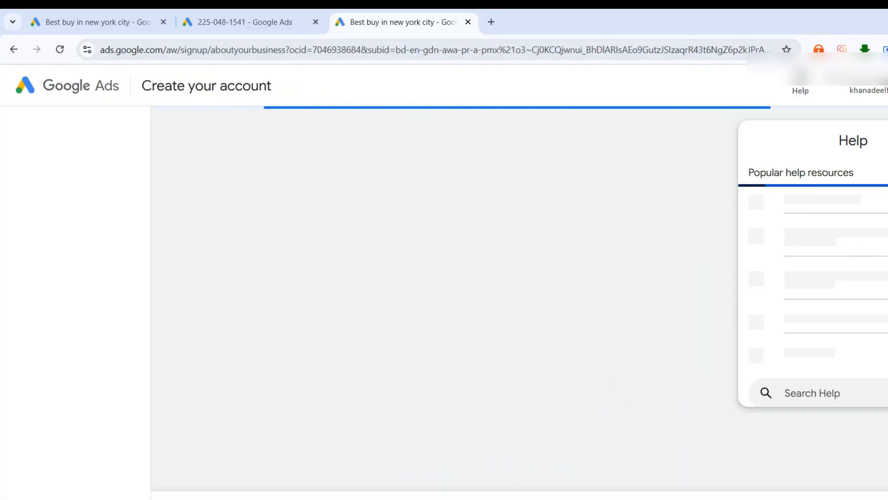
scroll(588, 412, down, 1)
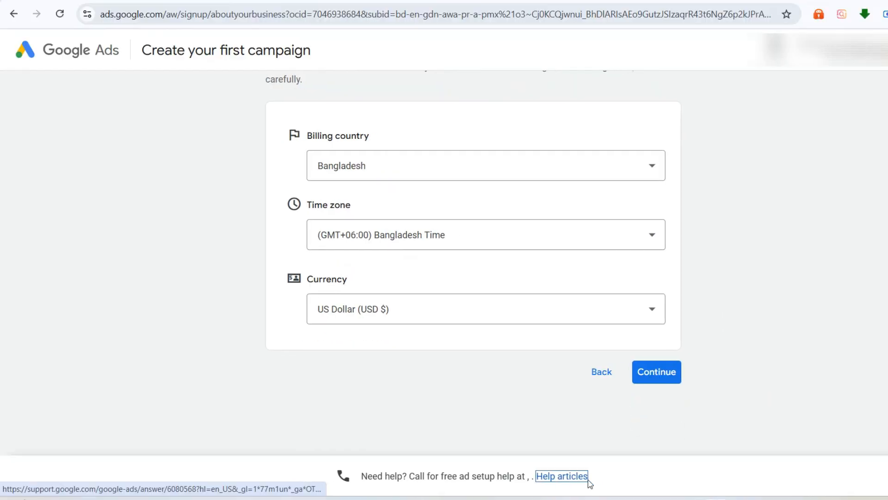
Open the help articles, search them for "das" and open the article "Dashboard: Definition"
click(585, 476)
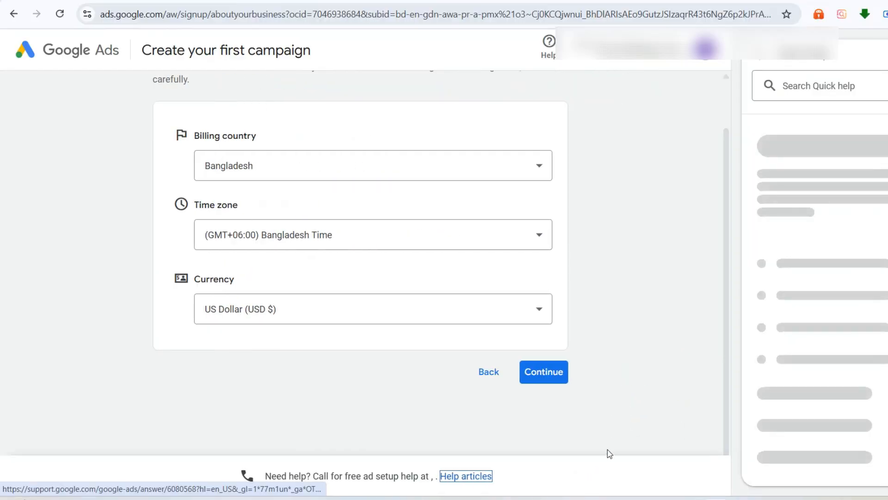
click(812, 87)
text(das)
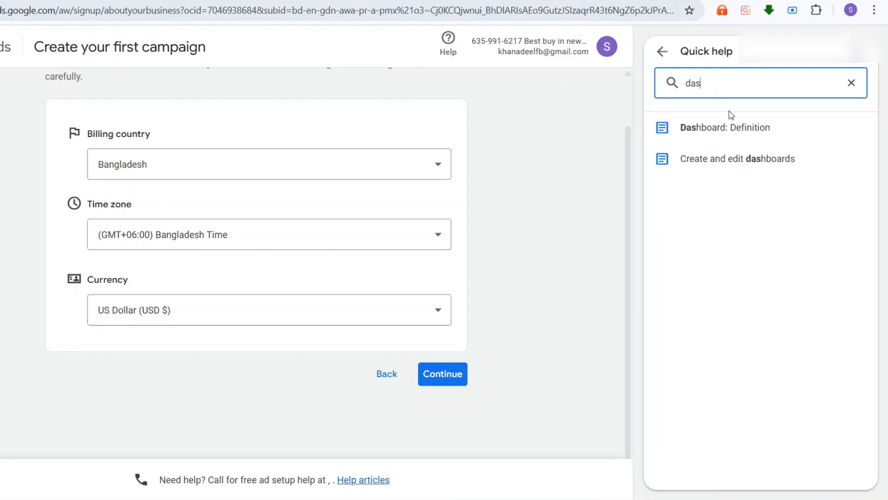
click(734, 134)
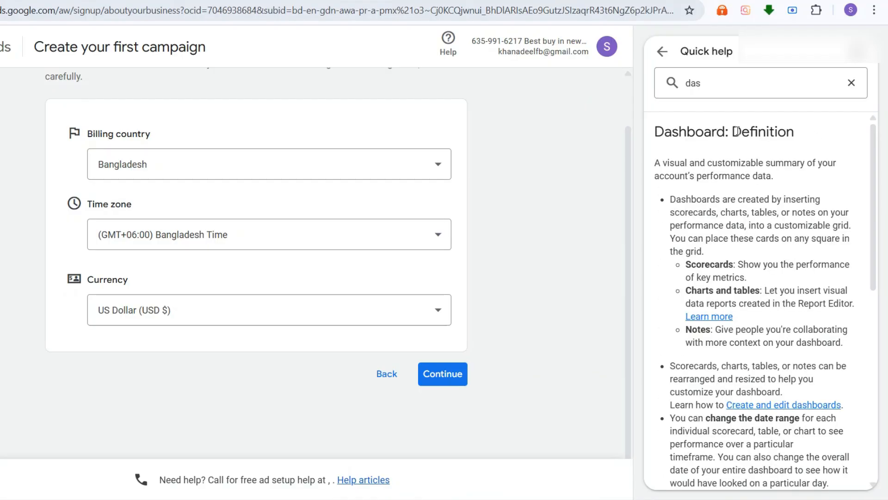
Look through the dashboard definition article and open the linked article "Create and edit dashboards"
scroll(739, 132, down, 5)
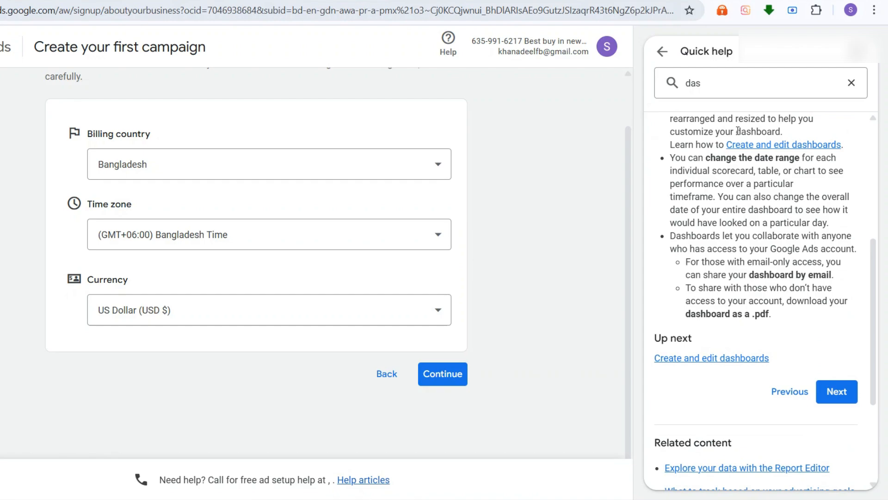
scroll(739, 133, up, 3)
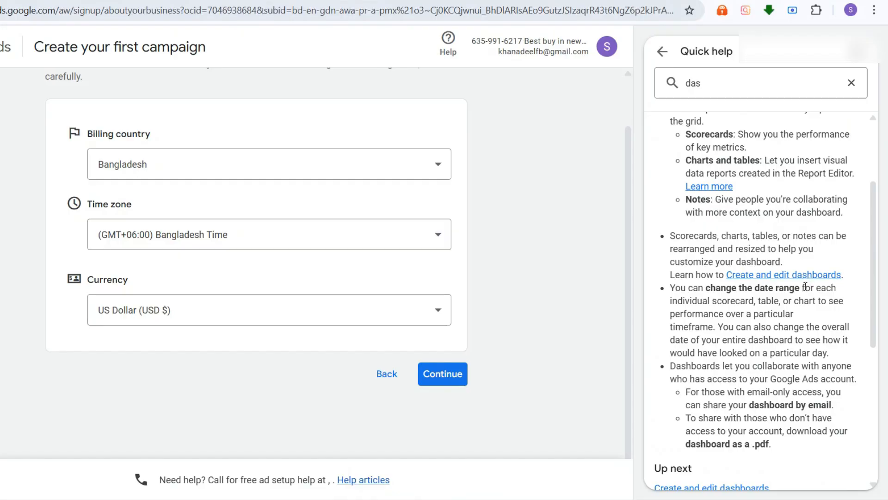
click(799, 276)
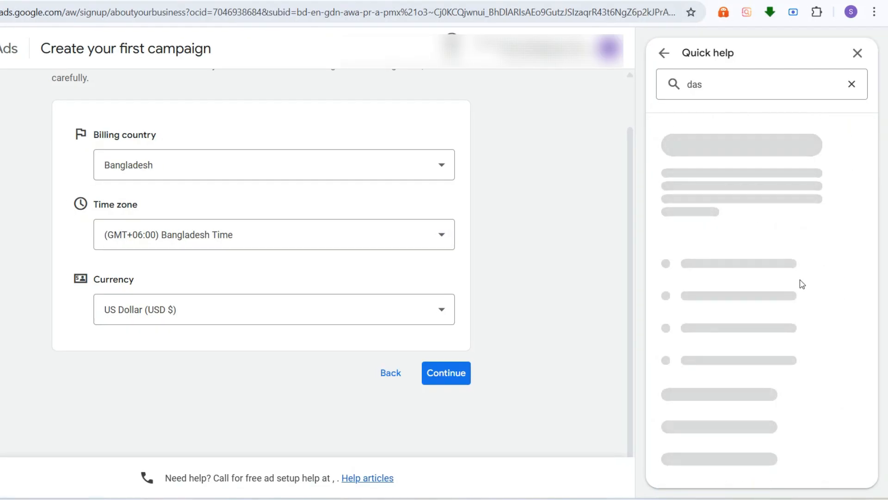
Open the account's Dashboards page from the article's instructions on how to create a dashboard, and close the help
scroll(802, 280, down, 6)
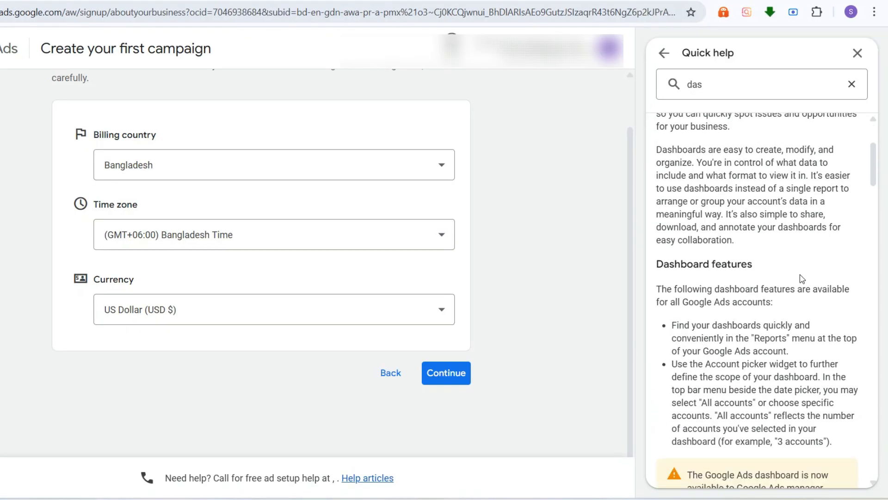
scroll(802, 276, down, 5)
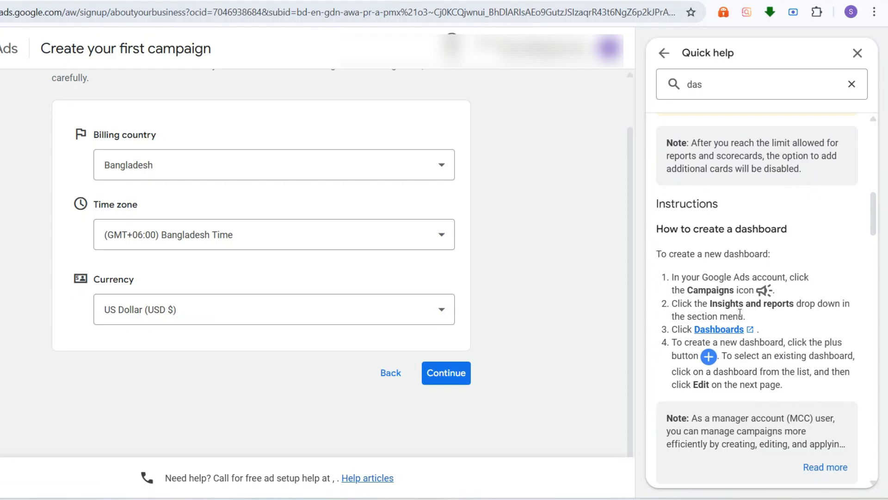
click(724, 329)
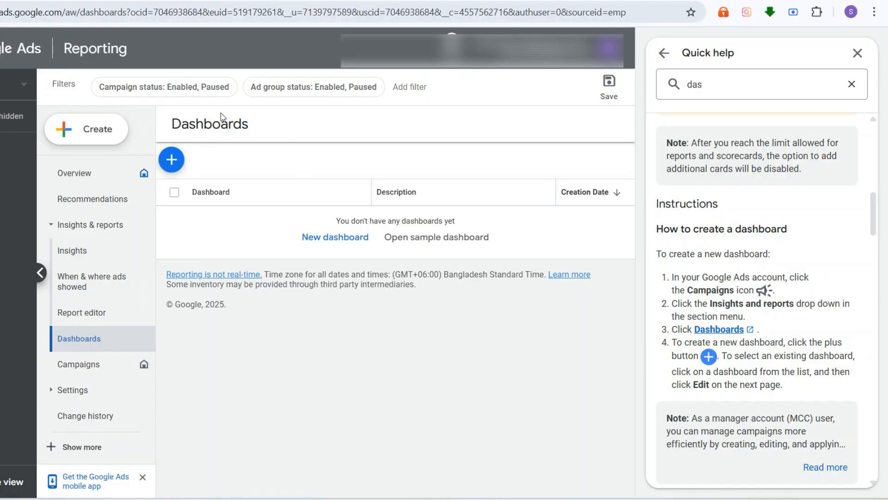
click(858, 50)
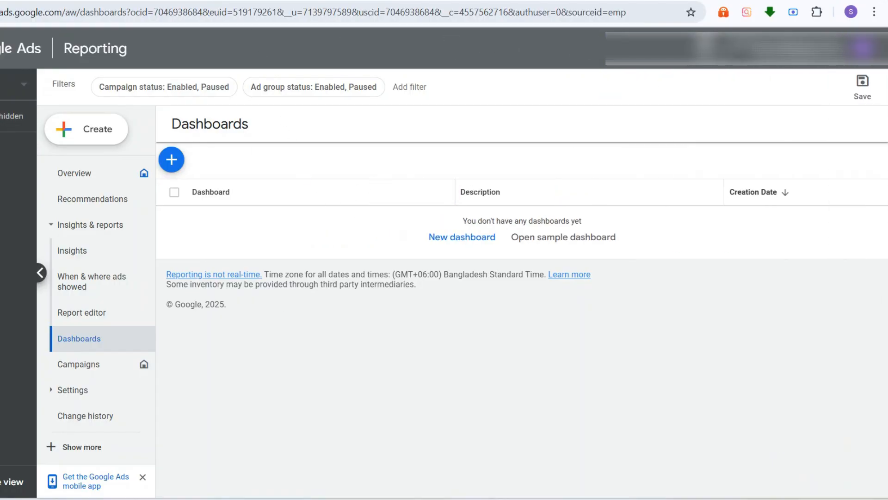
Start a new campaign with the Awareness and consideration objective and the Demand Gen campaign type
click(71, 135)
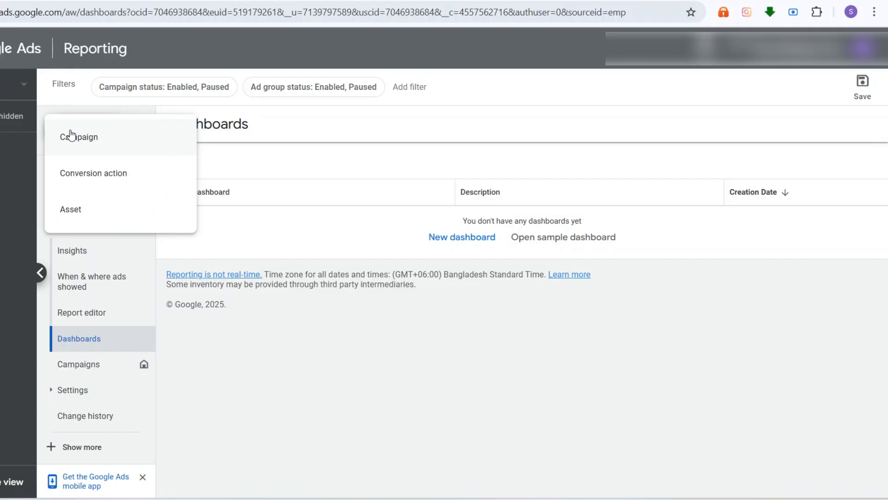
click(87, 151)
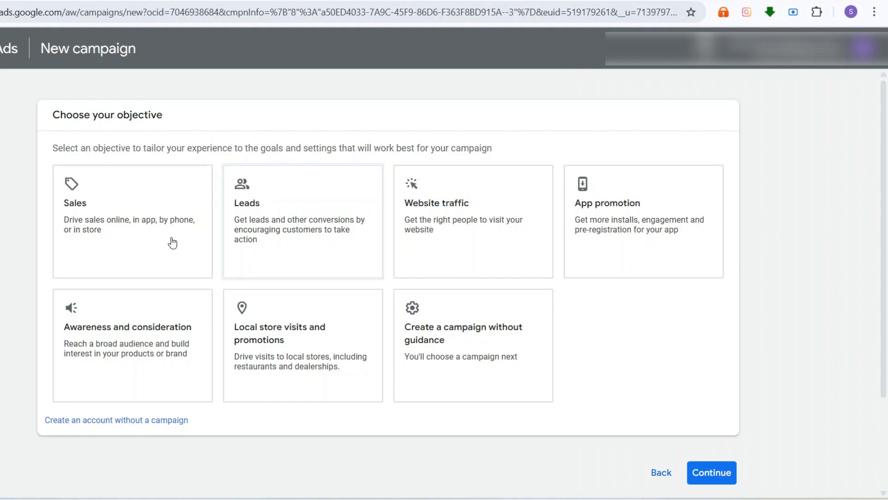
click(170, 331)
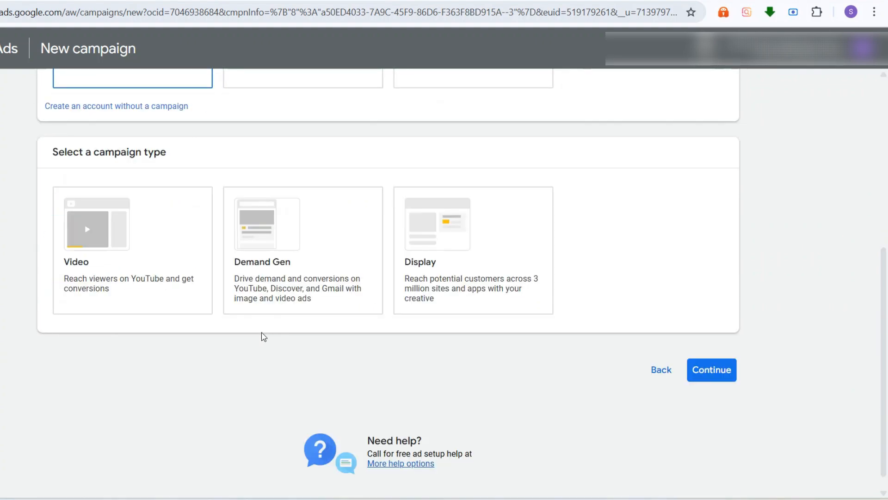
click(286, 257)
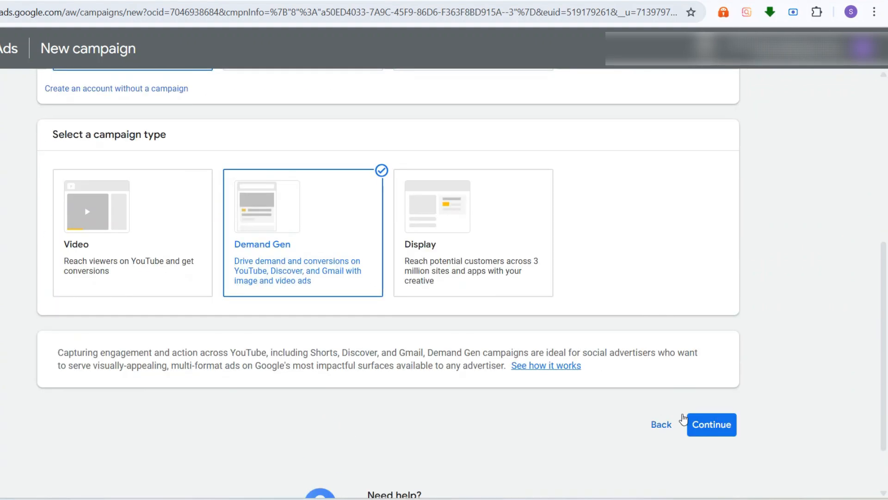
click(706, 421)
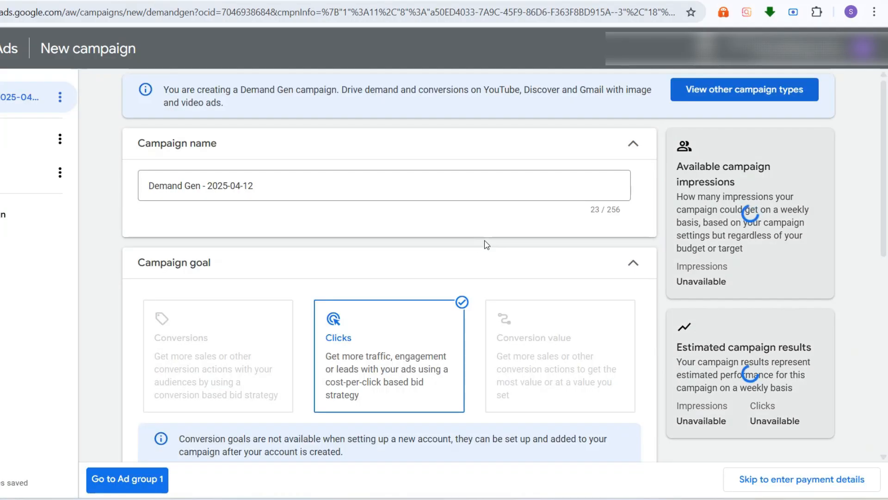
scroll(287, 304, down, 3)
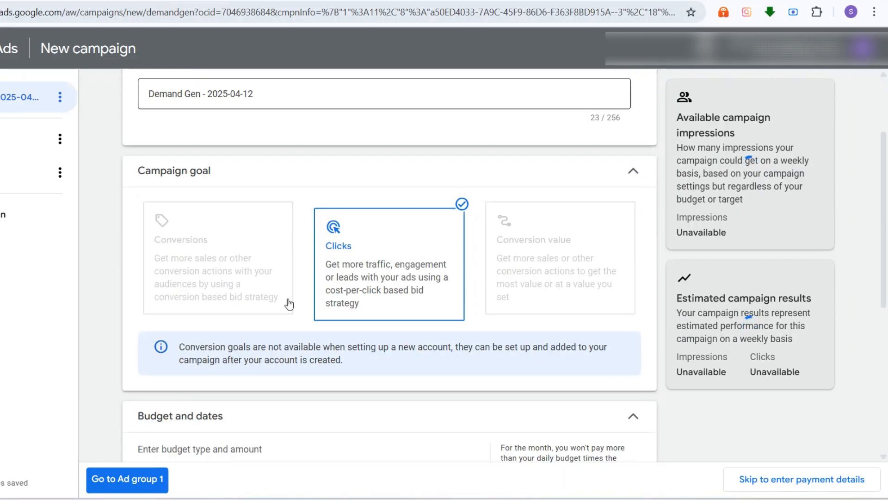